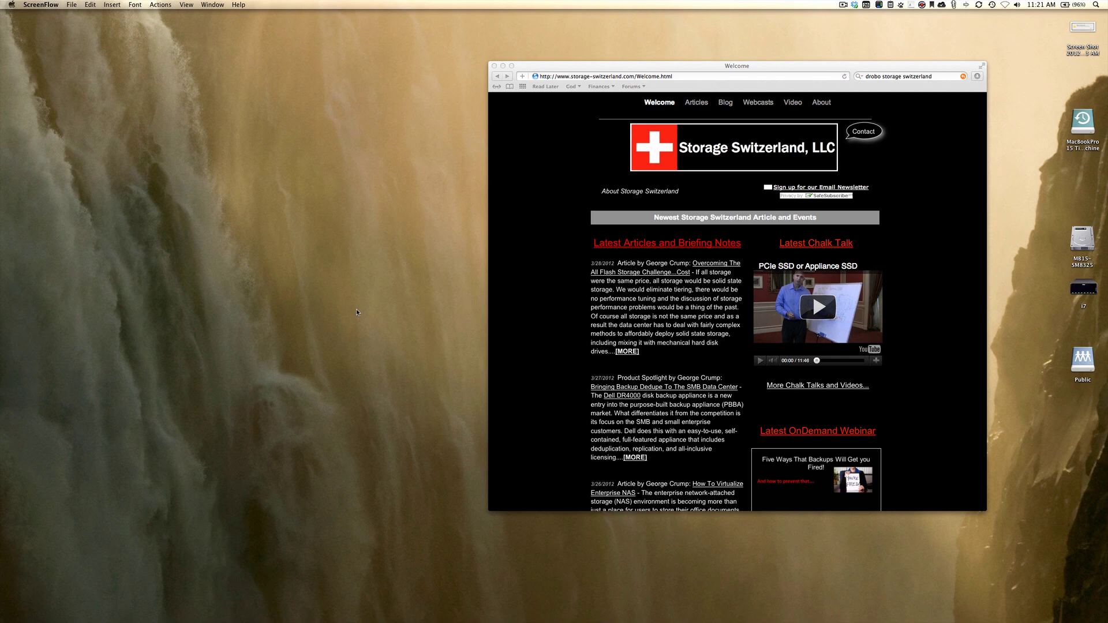
# Step: Minimize the Safari window on Storage Switzerland so Drobo Dashboard's All Drobos view shows
pyautogui.click(502, 66)
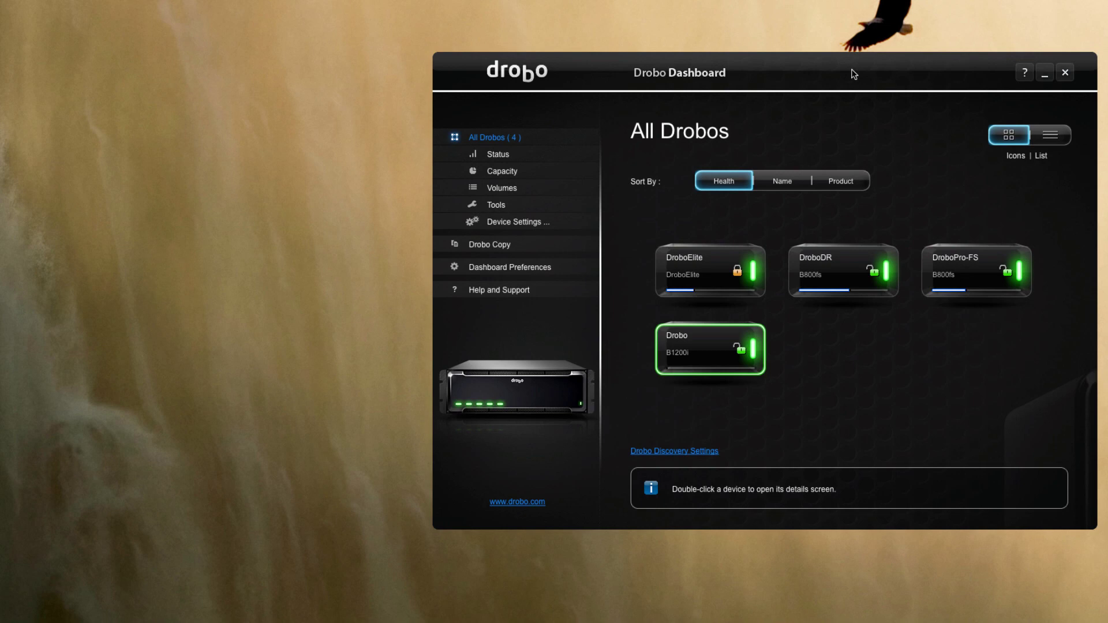
# Step: Drag the Drobo Dashboard window leftward, keeping the four-device All Drobos list visible
pyautogui.moveTo(854, 71); pyautogui.dragTo(643, 116)
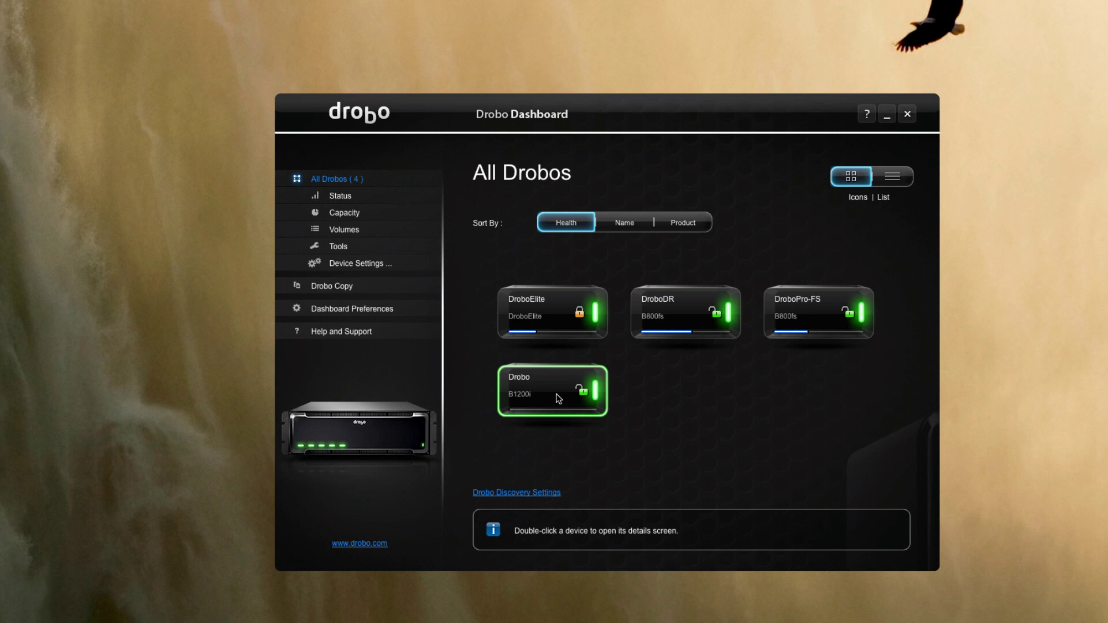
pyautogui.click(553, 317)
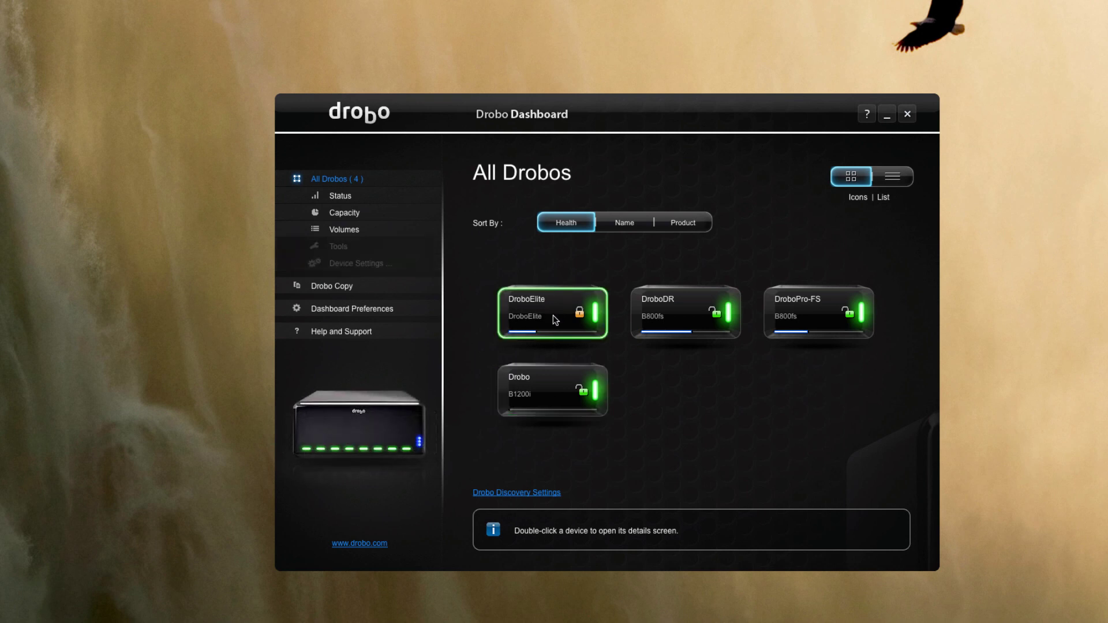
pyautogui.click(554, 384)
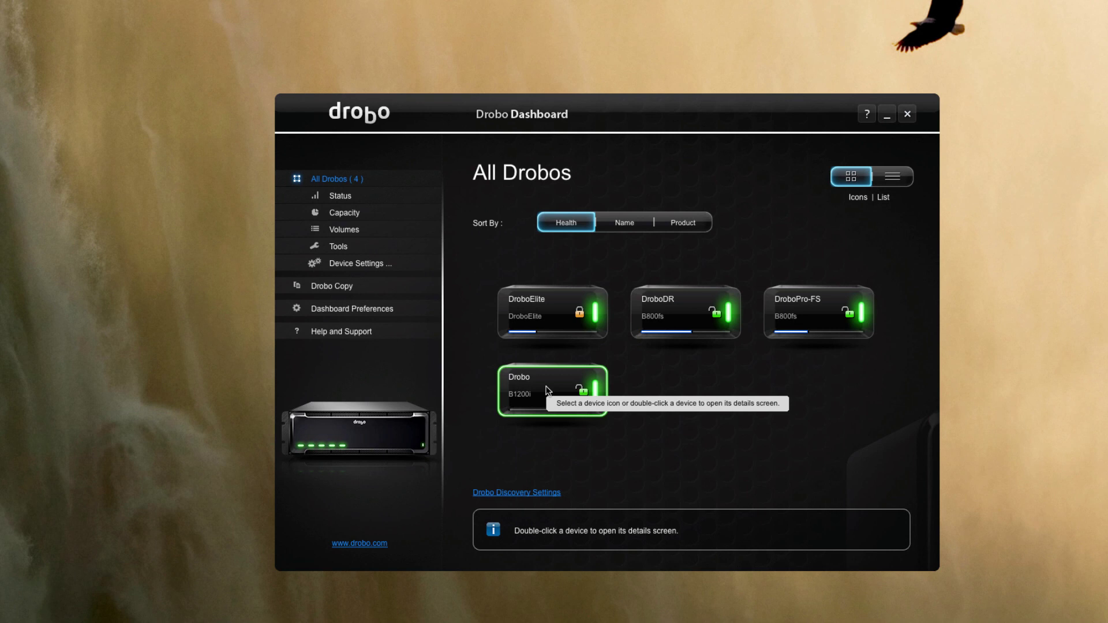
# Step: Open the Drobo B1200i status and cycle its iSCSI ports to the Management Port at 10.0.1.45
pyautogui.doubleClick(548, 392)
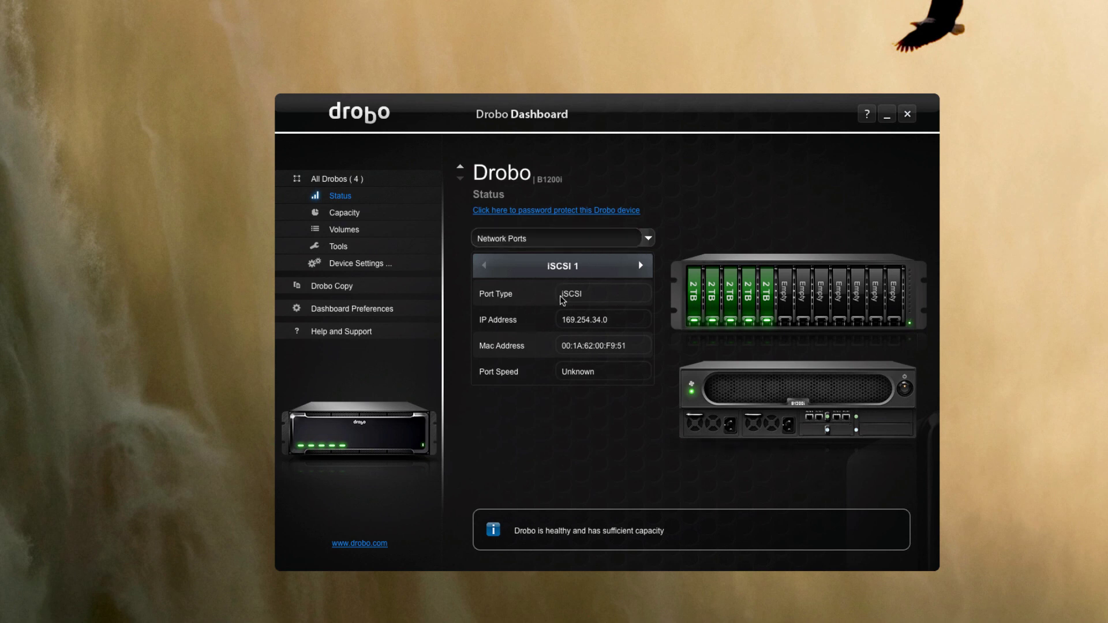
pyautogui.click(638, 265)
pyautogui.click(638, 266)
pyautogui.click(485, 266)
pyautogui.click(642, 266)
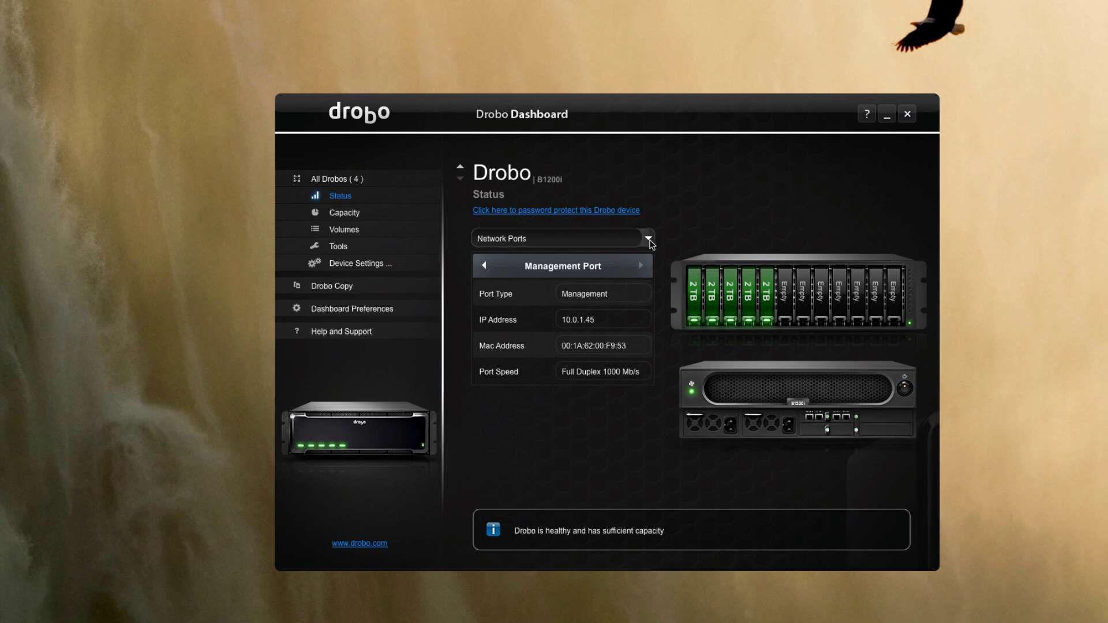
# Step: Show the B1200i's System Information, then its Performance Load figures
pyautogui.click(649, 239)
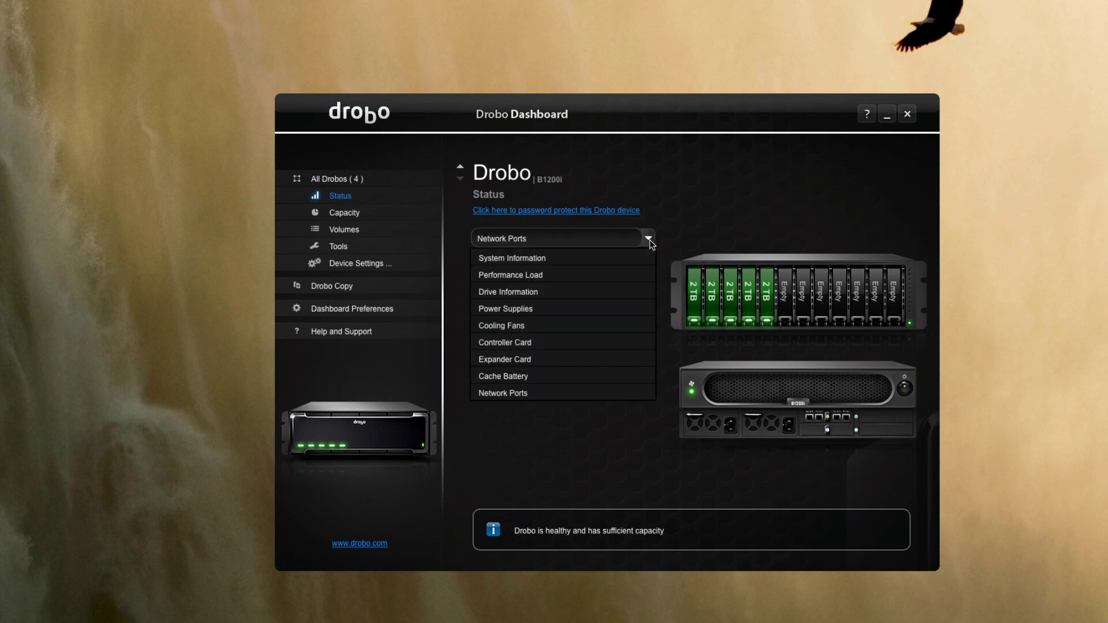
pyautogui.click(610, 258)
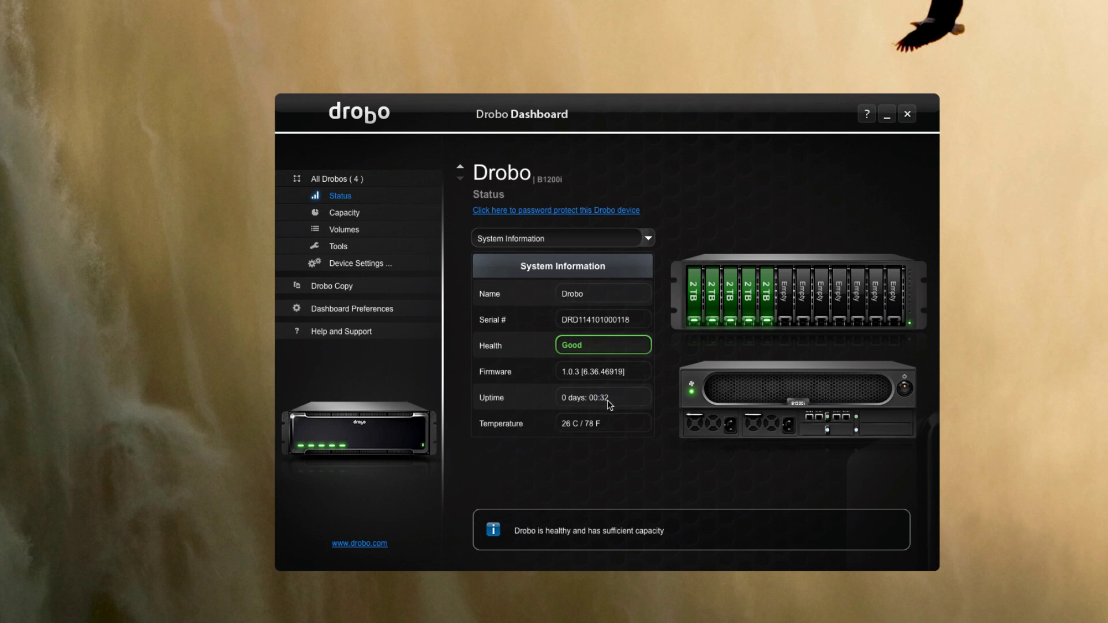
pyautogui.click(649, 238)
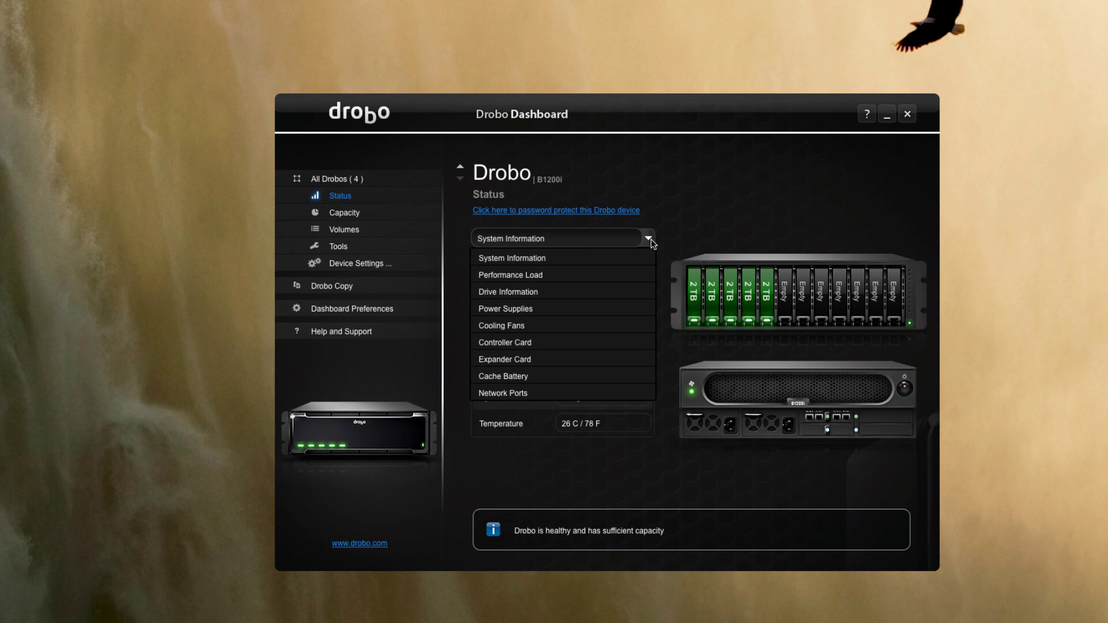
pyautogui.click(636, 276)
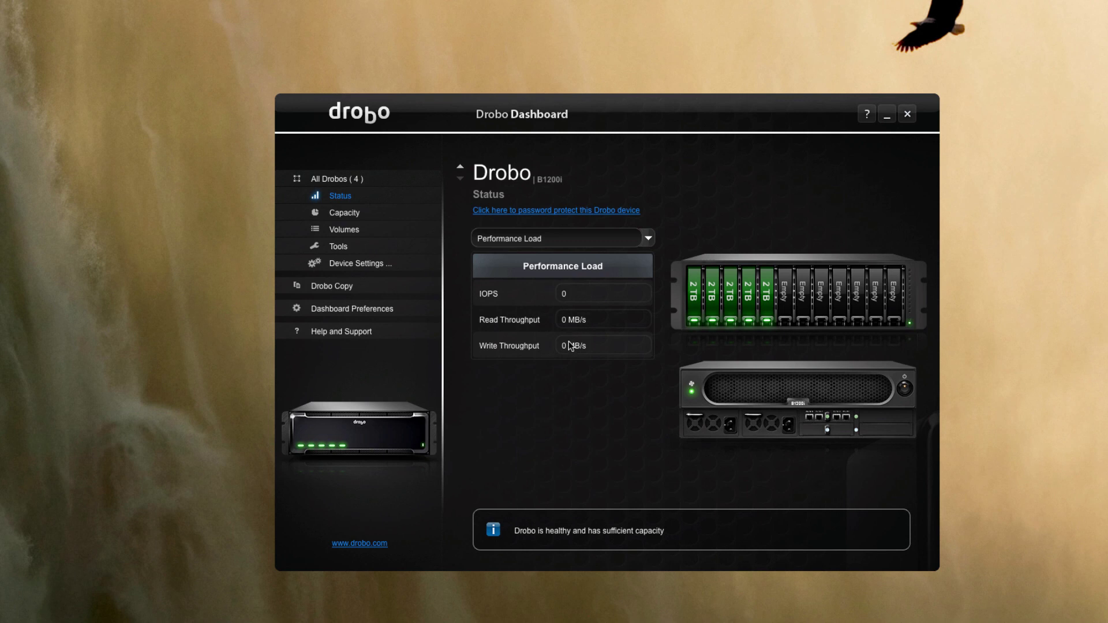
# Step: Show Drive Information and step through the bays to the 2 TB Seagate drive in Bay 4
pyautogui.click(648, 240)
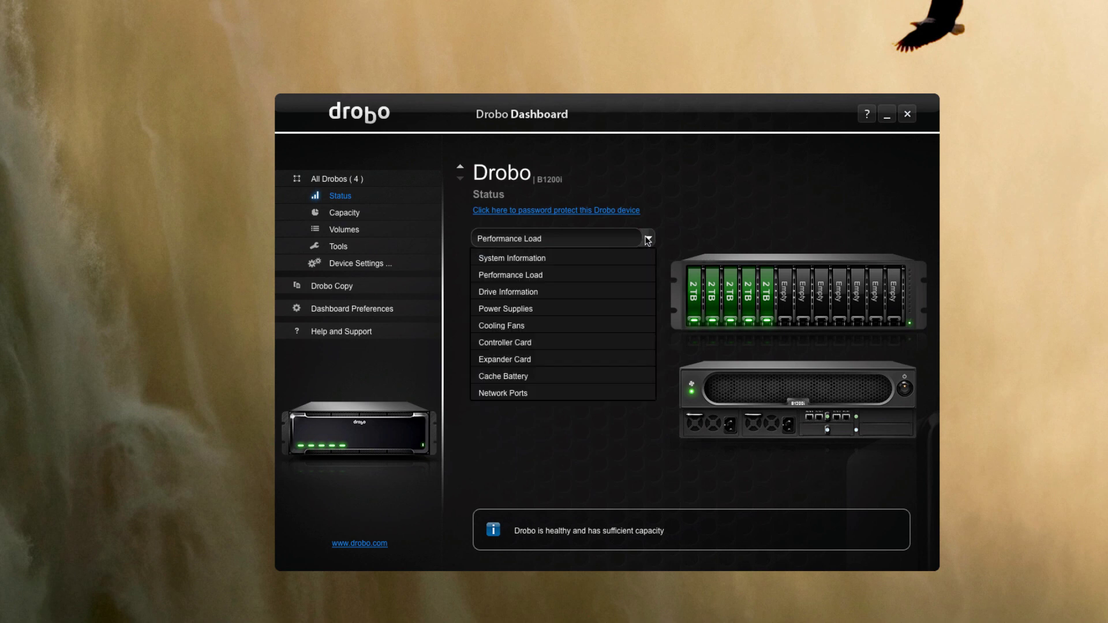
pyautogui.click(621, 291)
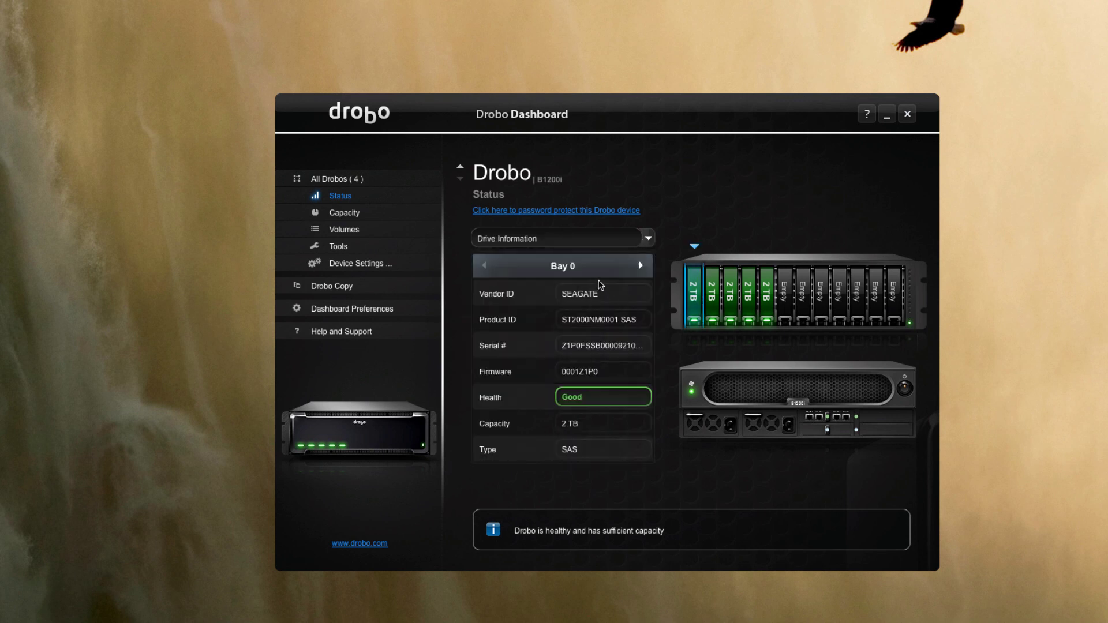
pyautogui.click(640, 267)
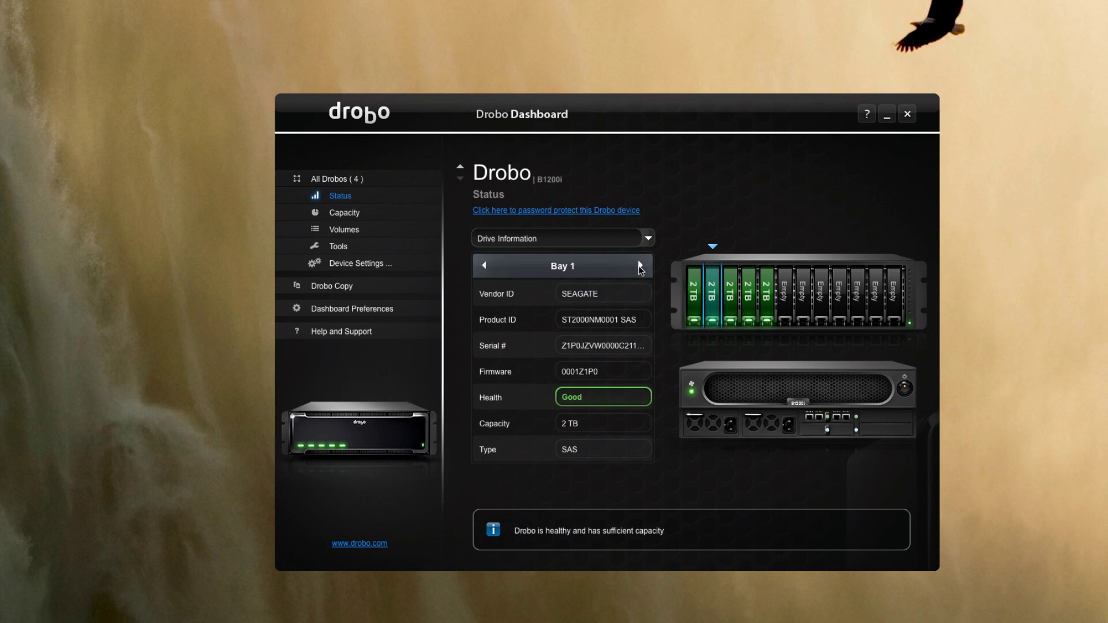
pyautogui.click(639, 266)
pyautogui.click(639, 267)
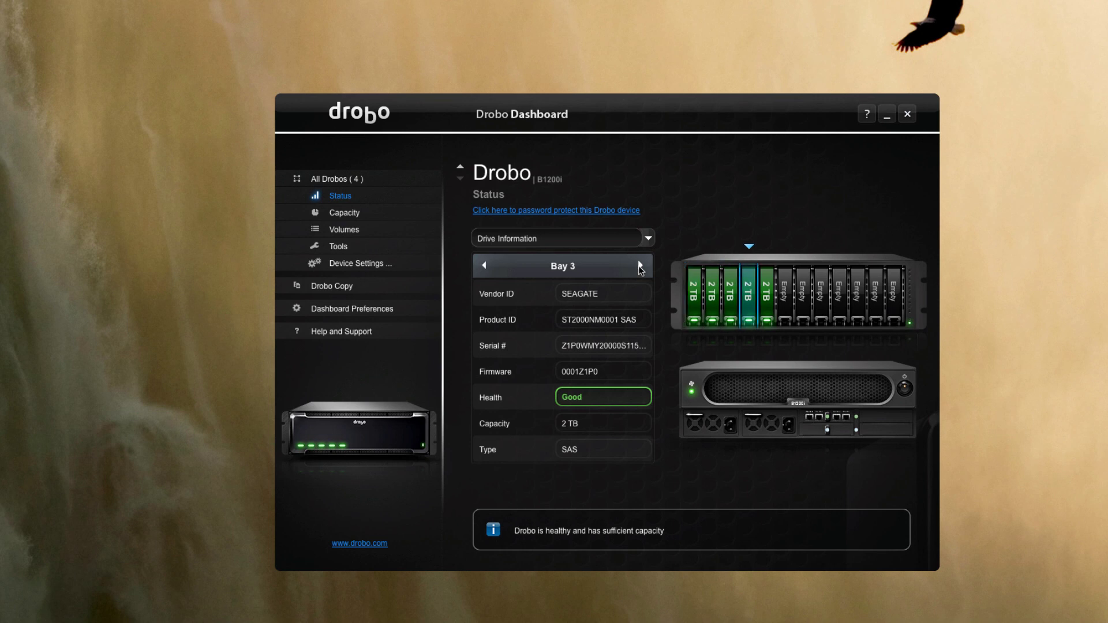
pyautogui.click(640, 266)
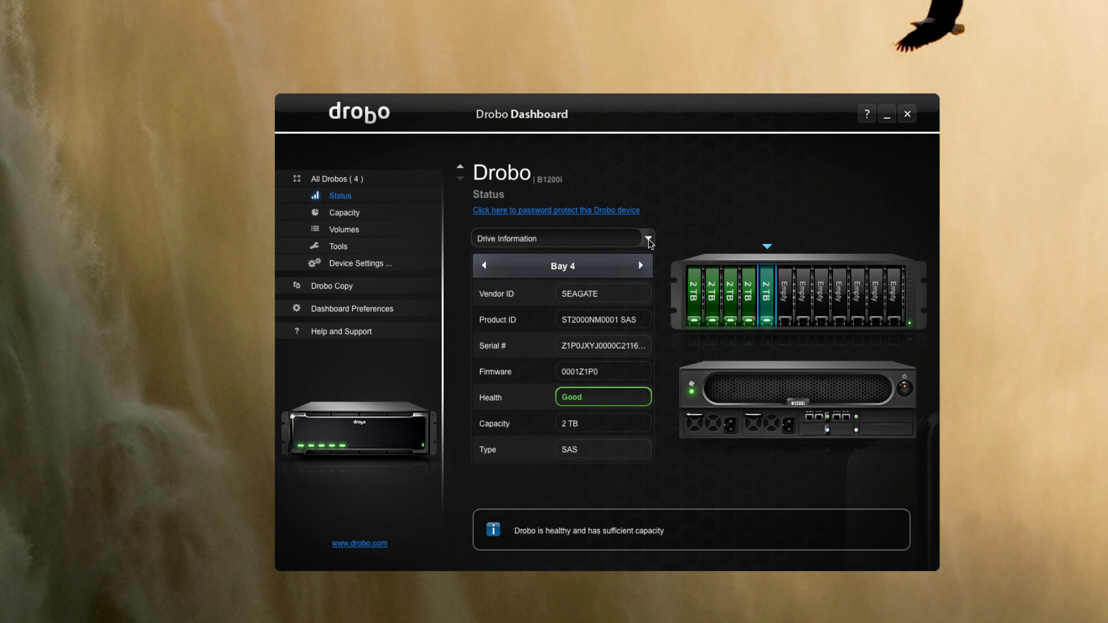
# Step: Check Power Supplies and Cooling Fans, then return to System Information showing firmware 1.0.3 and 26 C
pyautogui.click(648, 239)
pyautogui.click(625, 315)
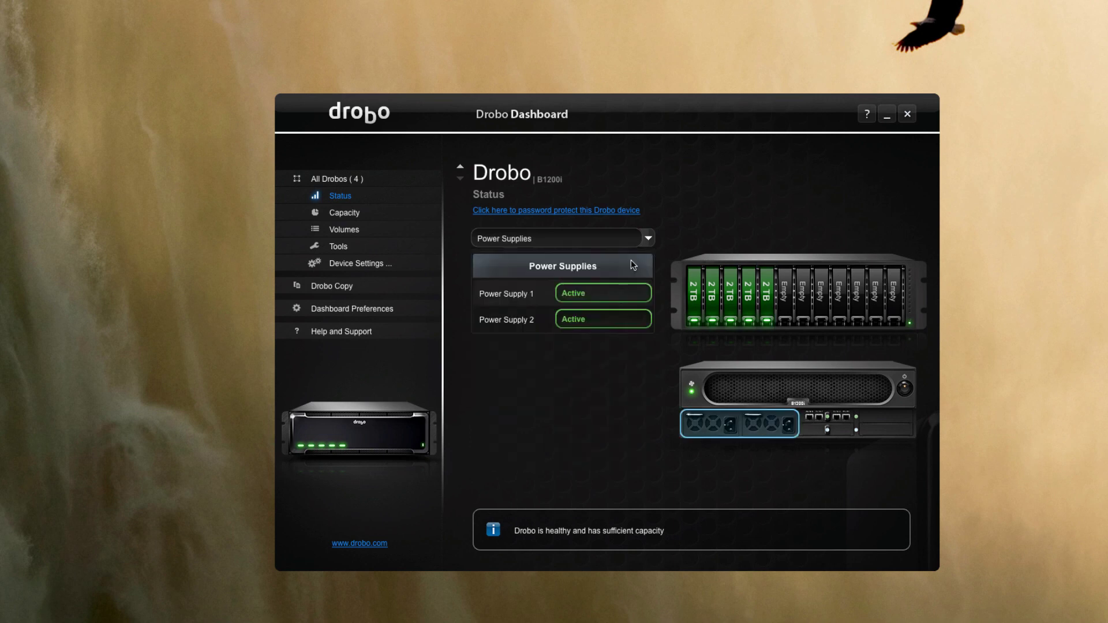
pyautogui.click(643, 242)
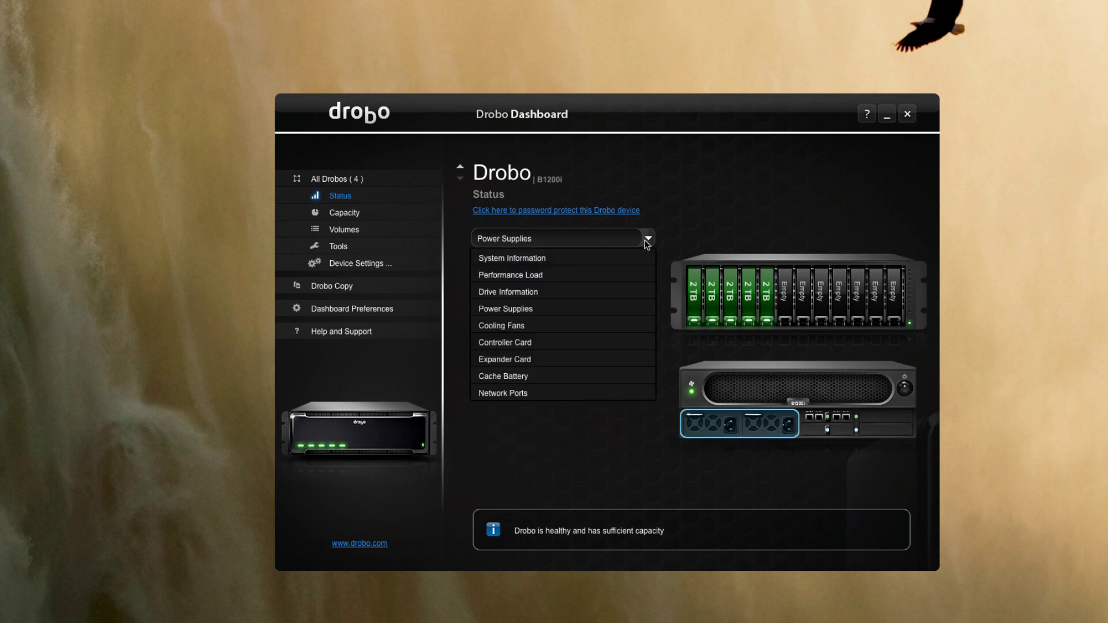
pyautogui.click(620, 327)
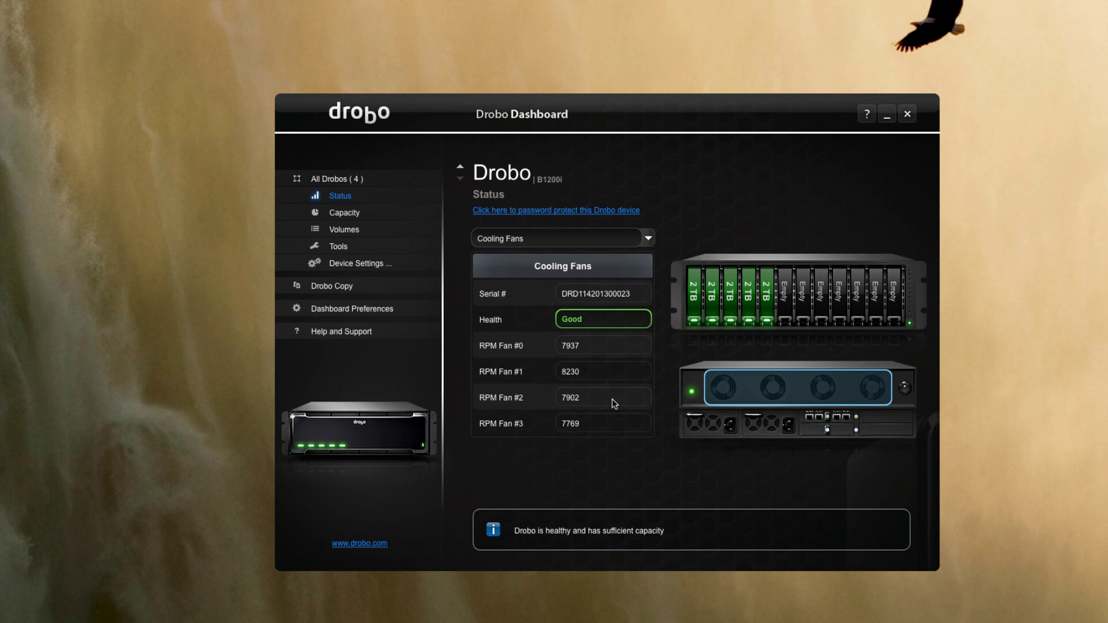
pyautogui.click(649, 238)
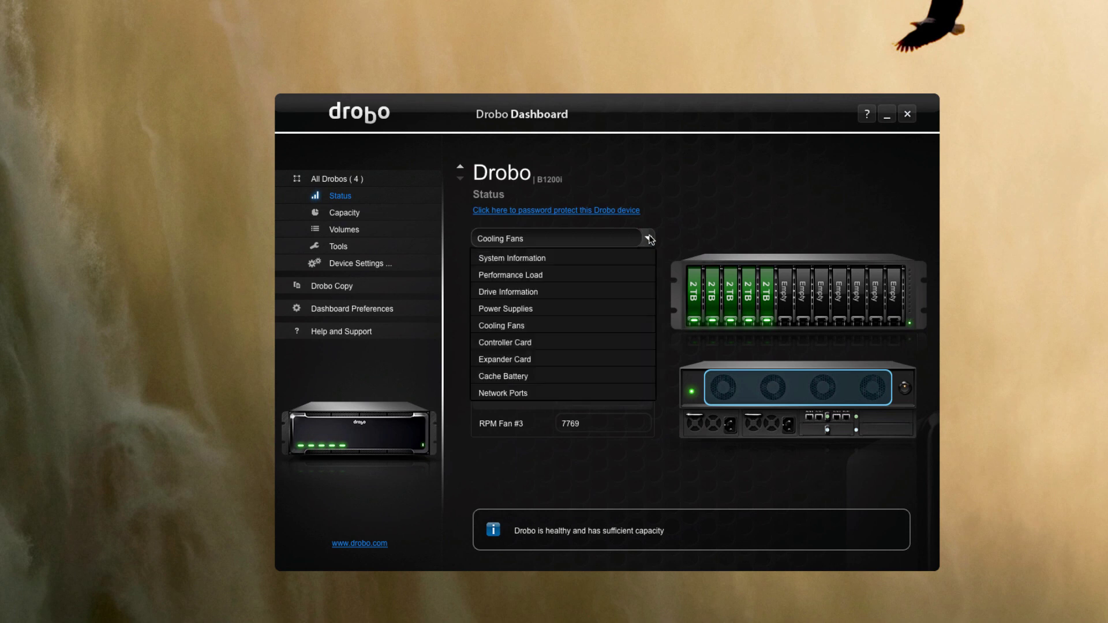
pyautogui.click(600, 265)
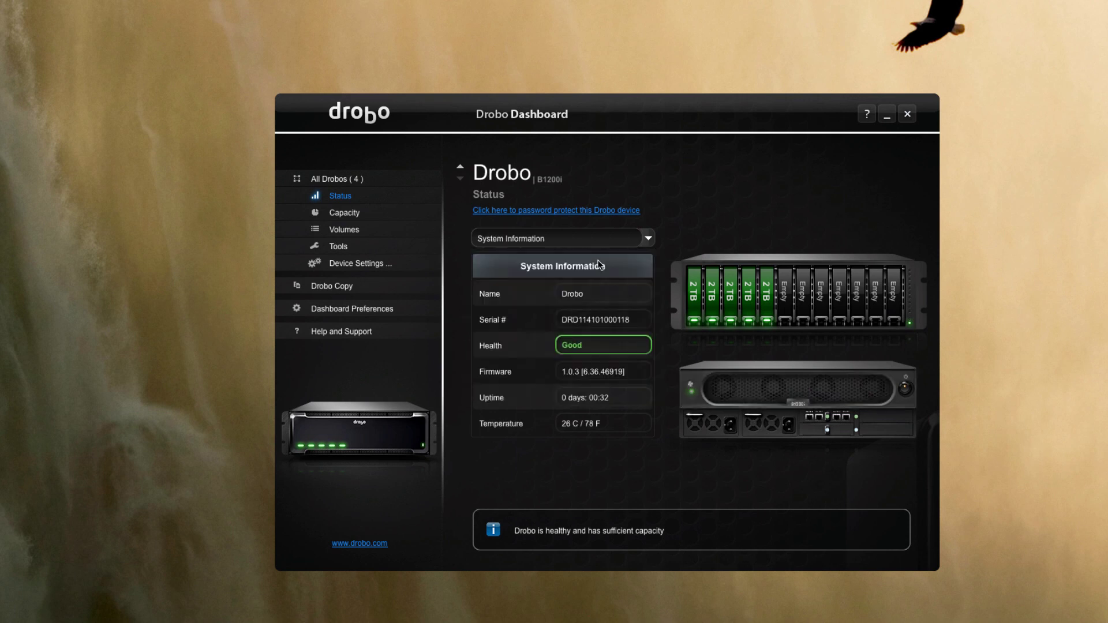
# Step: In the Volumes list, add a pending 16 TB HFS+ volume named 'Second Drive'
pyautogui.click(341, 231)
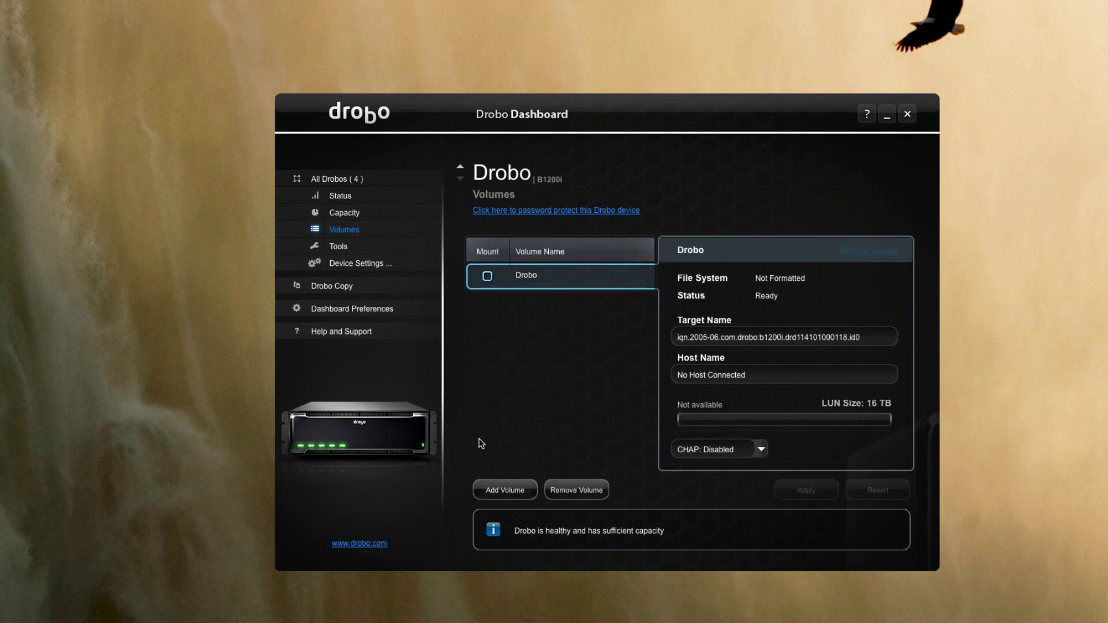
pyautogui.click(512, 489)
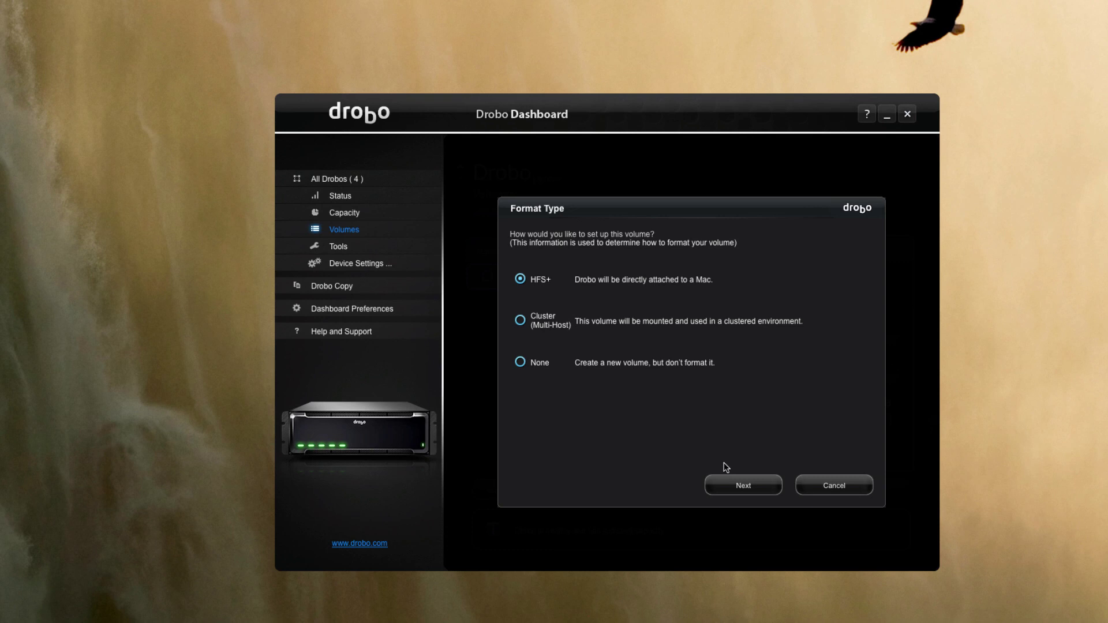
pyautogui.click(749, 491)
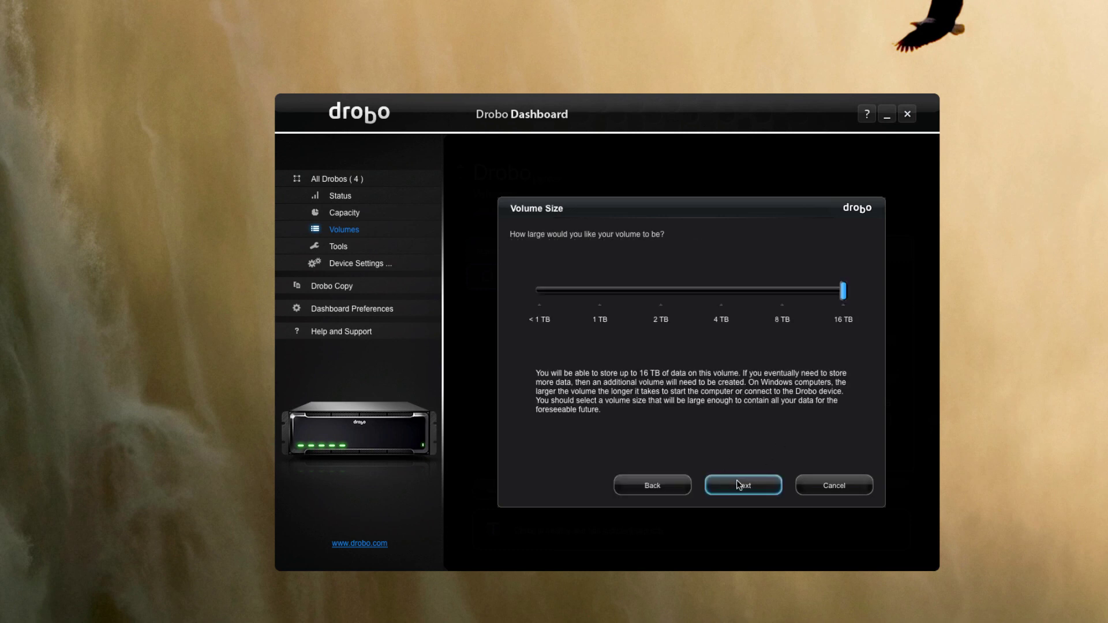
pyautogui.click(737, 485)
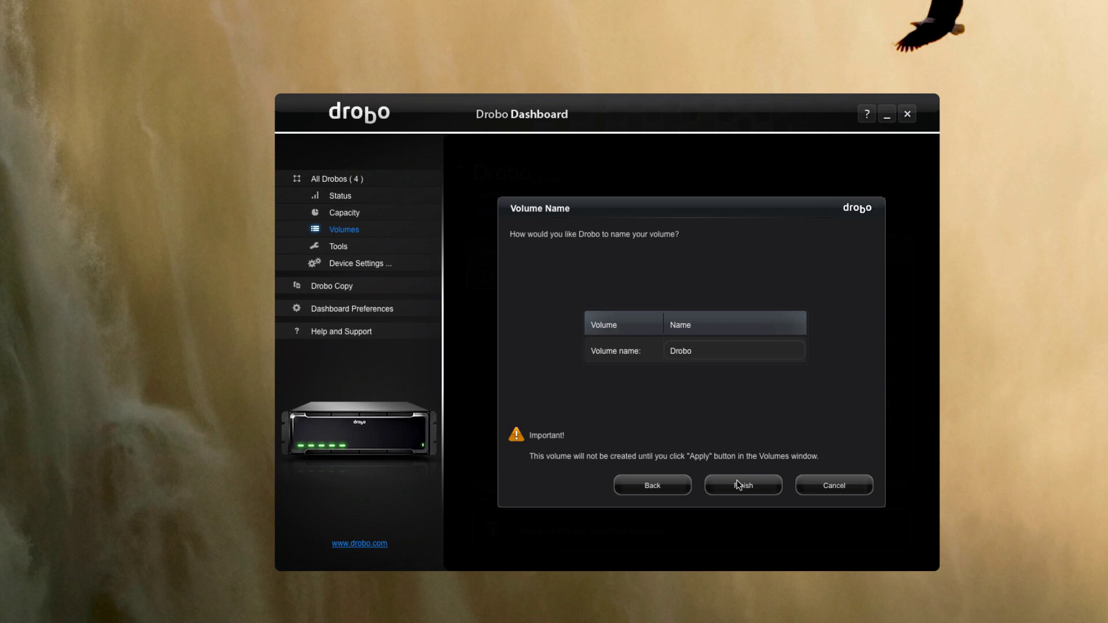
pyautogui.doubleClick(703, 354)
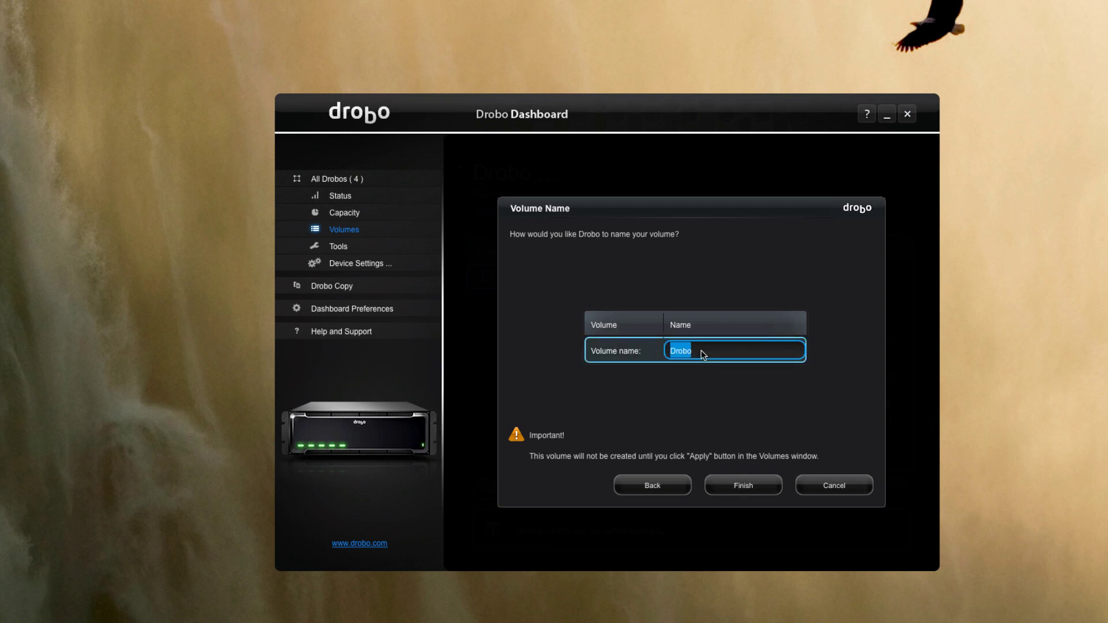
pyautogui.write('Secon')
pyautogui.write('d Priv')
pyautogui.write('e')
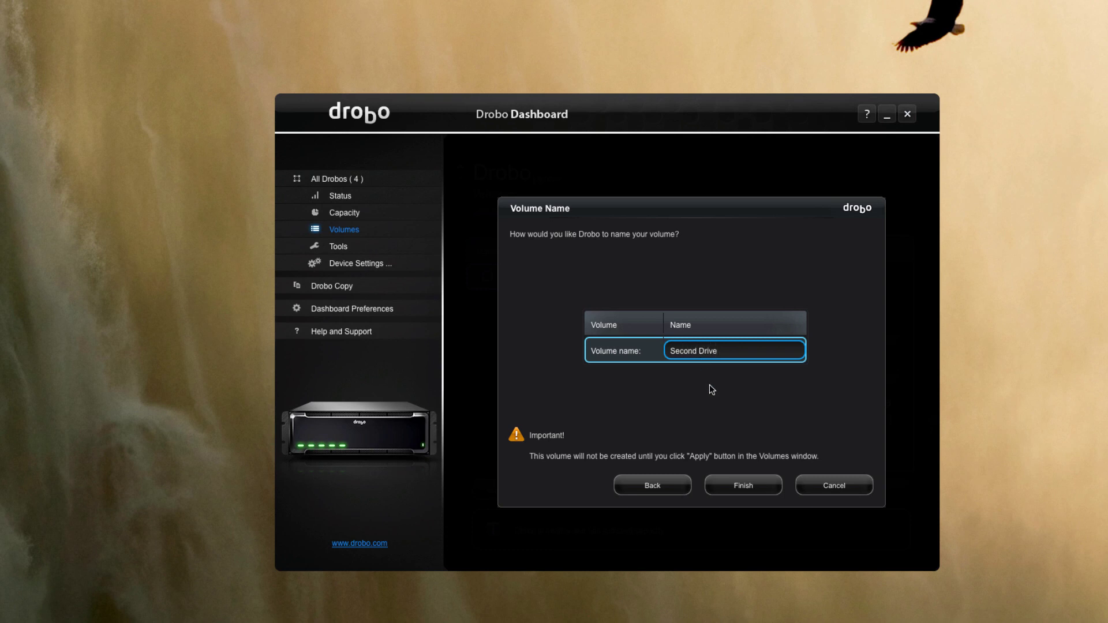
pyautogui.click(744, 485)
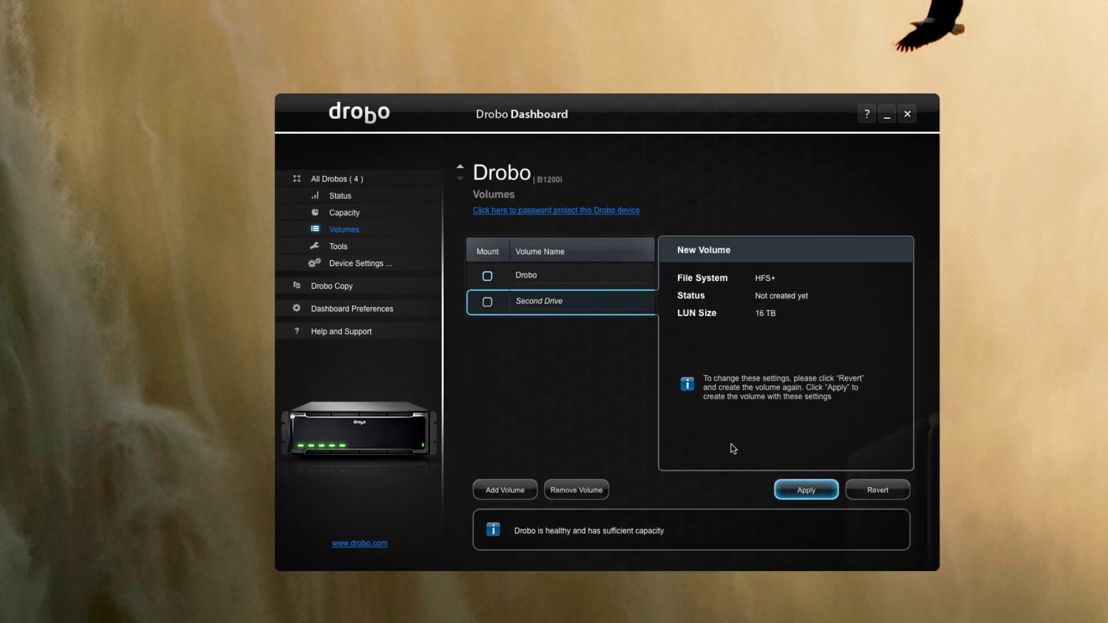
# Step: Apply and confirm the pending volume so Second Drive becomes Ready with an iSCSI target
pyautogui.click(804, 491)
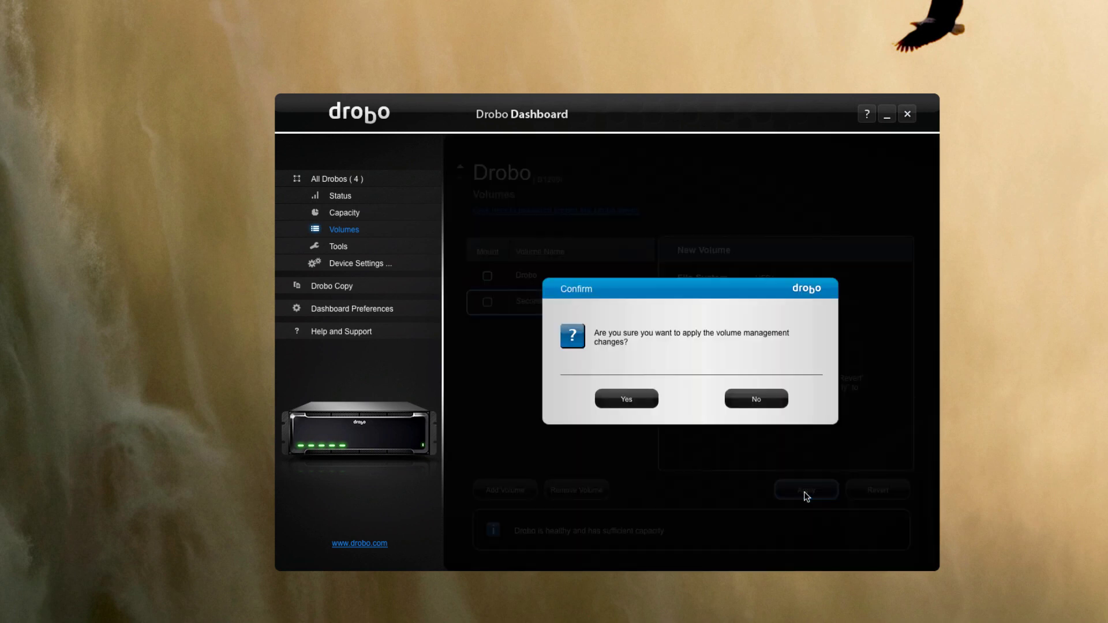
pyautogui.click(647, 400)
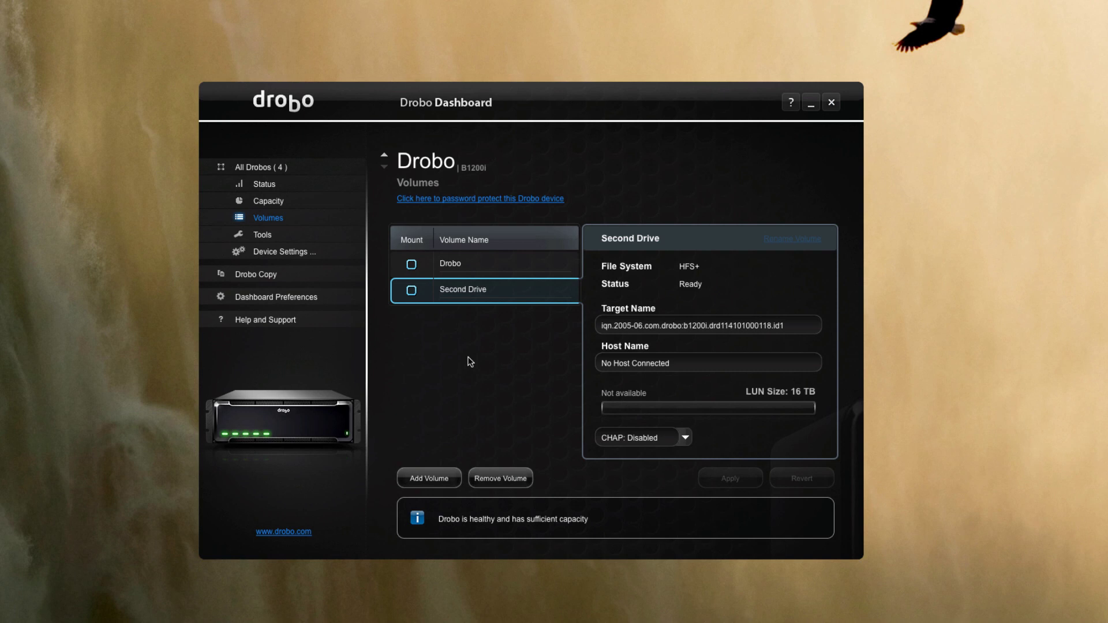
# Step: Tick Mount for Second Drive and open its new disk icon on the desktop
pyautogui.click(411, 291)
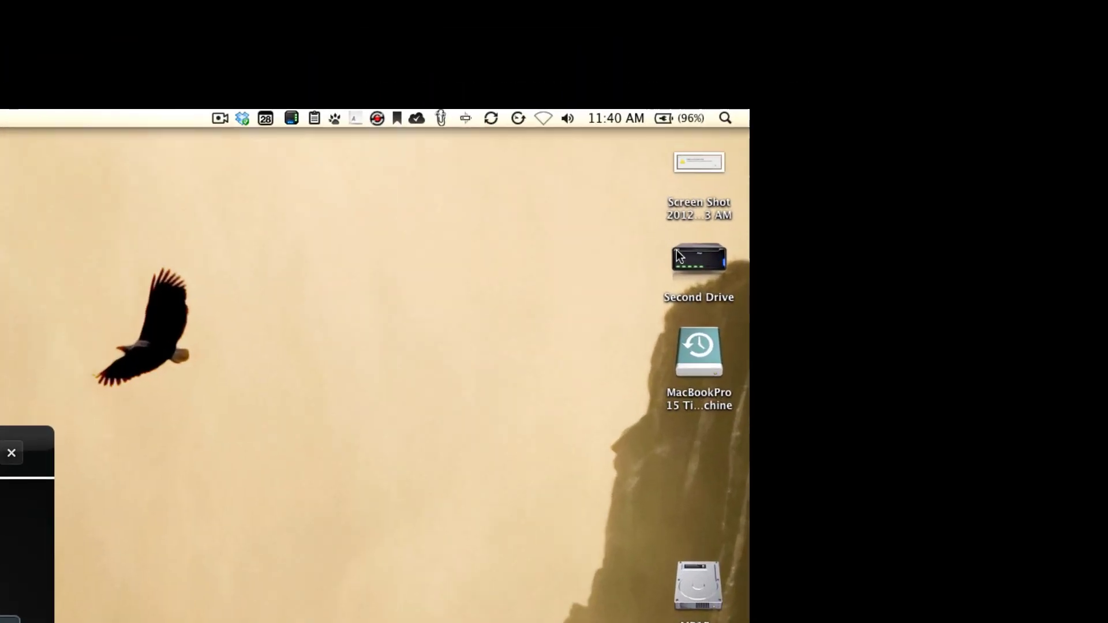
pyautogui.click(689, 260)
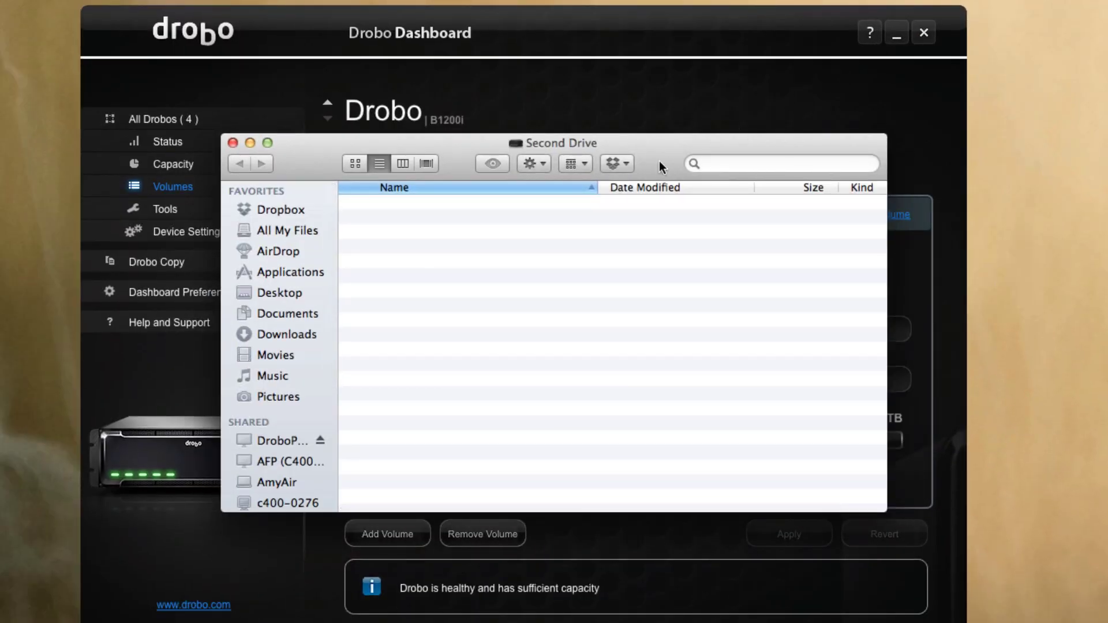
# Step: Copy the Client Videos folder from a new Documents window into Second Drive, then close Documents
pyautogui.moveTo(659, 167); pyautogui.dragTo(1107, 0)
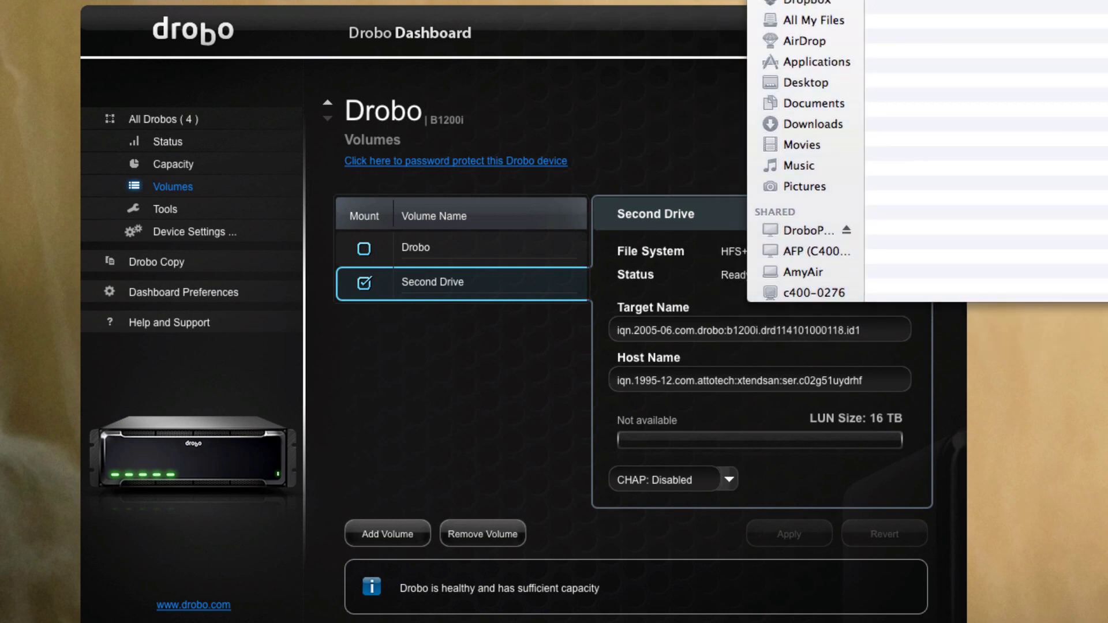
pyautogui.press('super+n')
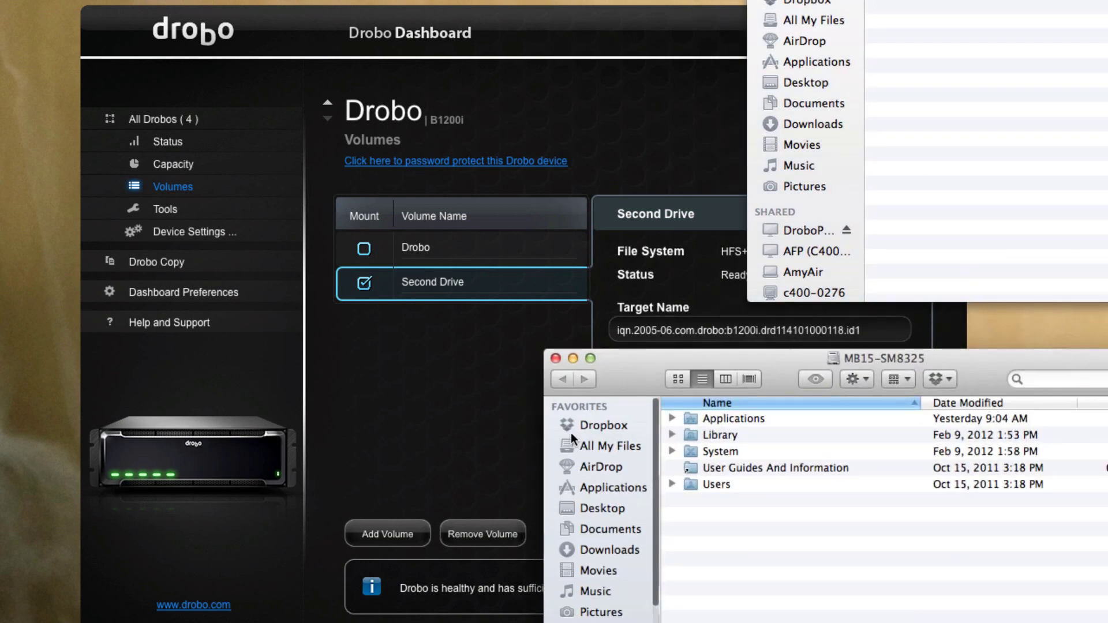
pyautogui.click(569, 529)
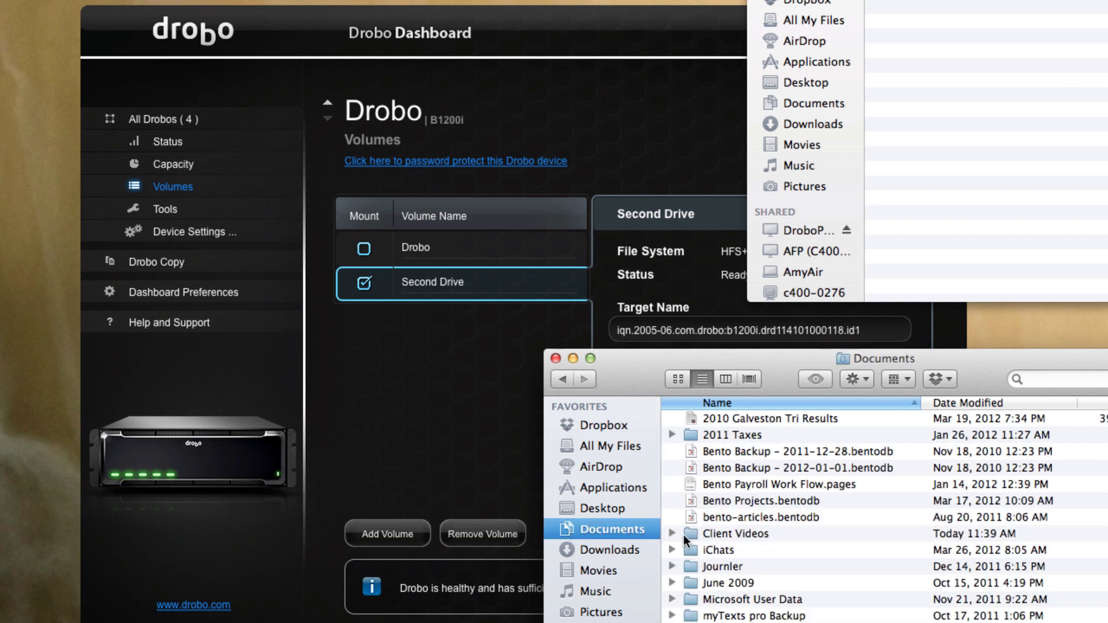
pyautogui.moveTo(704, 531); pyautogui.dragTo(967, 86)
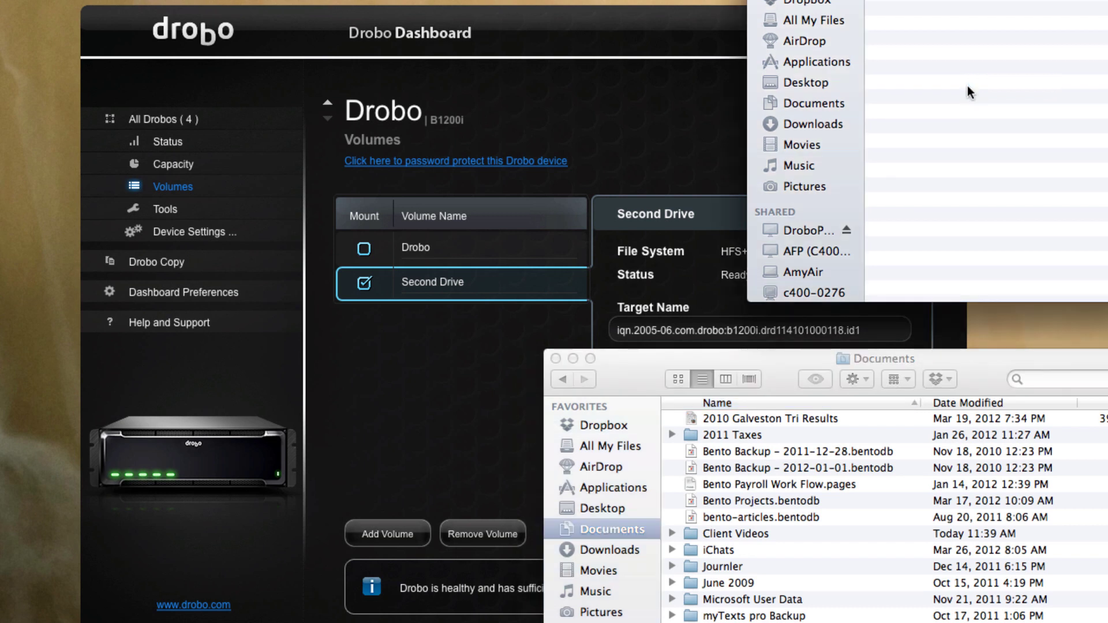
pyautogui.click(555, 359)
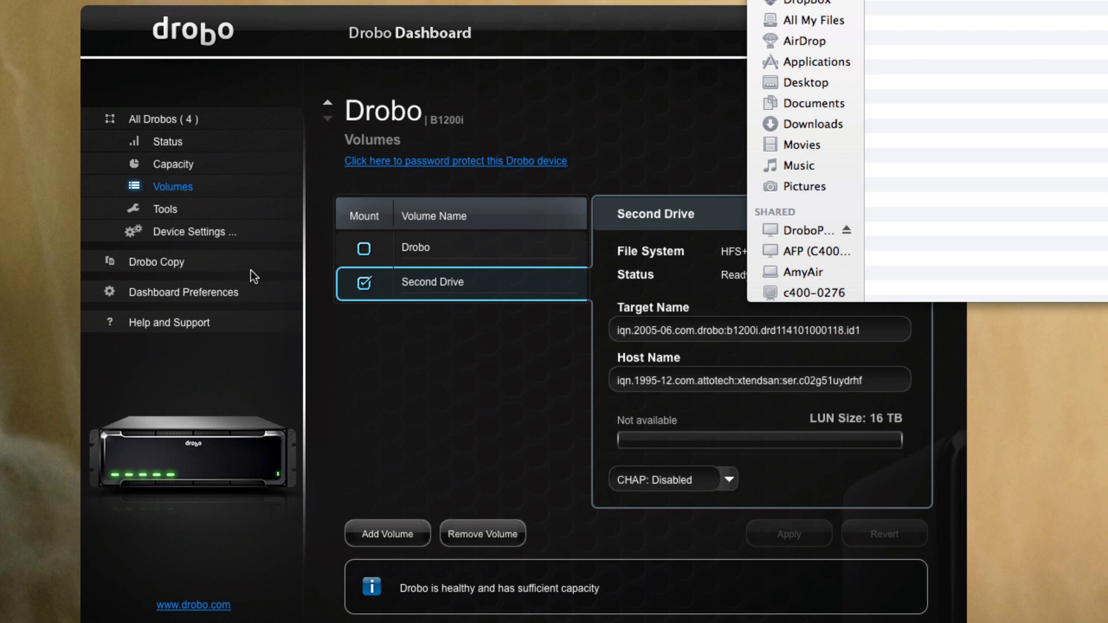
# Step: Check this unit's Performance Load during the copy, then go back to All Drobos (4)
pyautogui.click(169, 142)
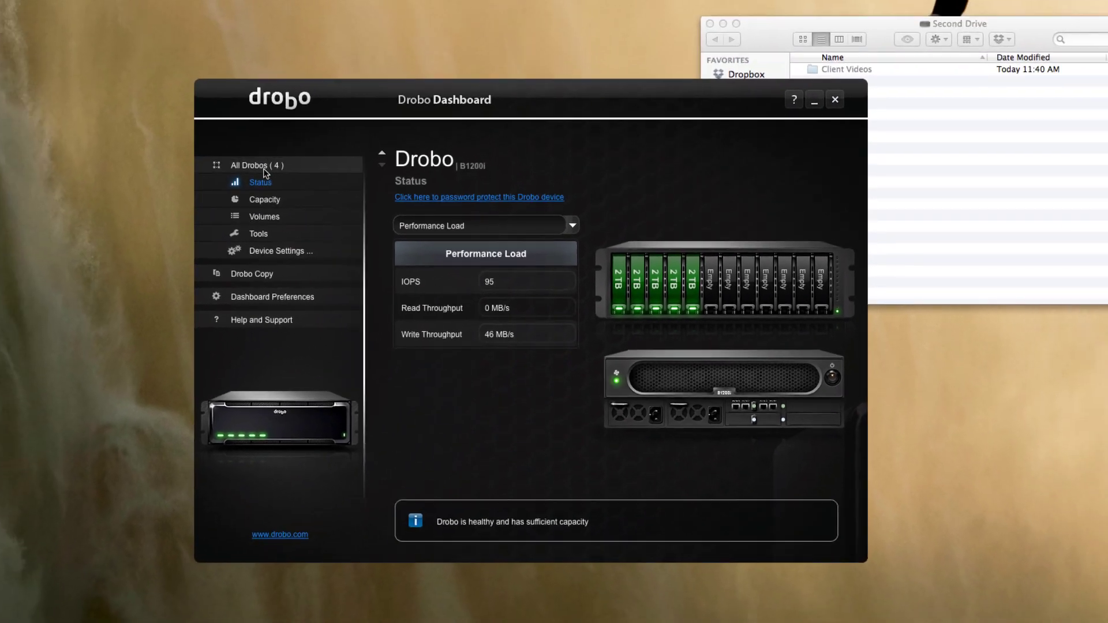
pyautogui.click(267, 168)
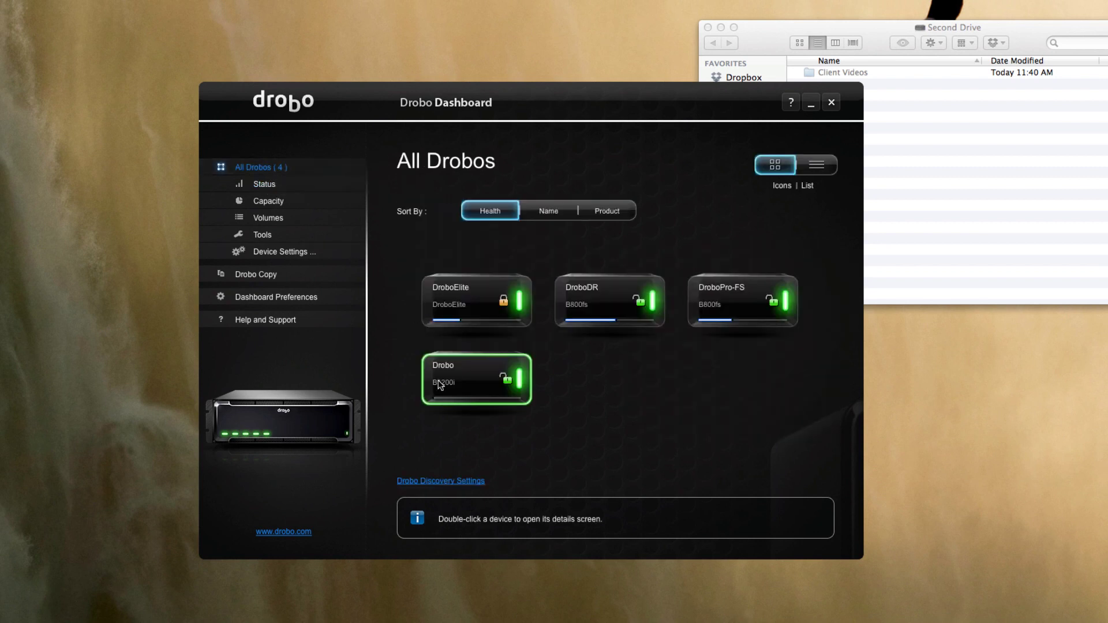